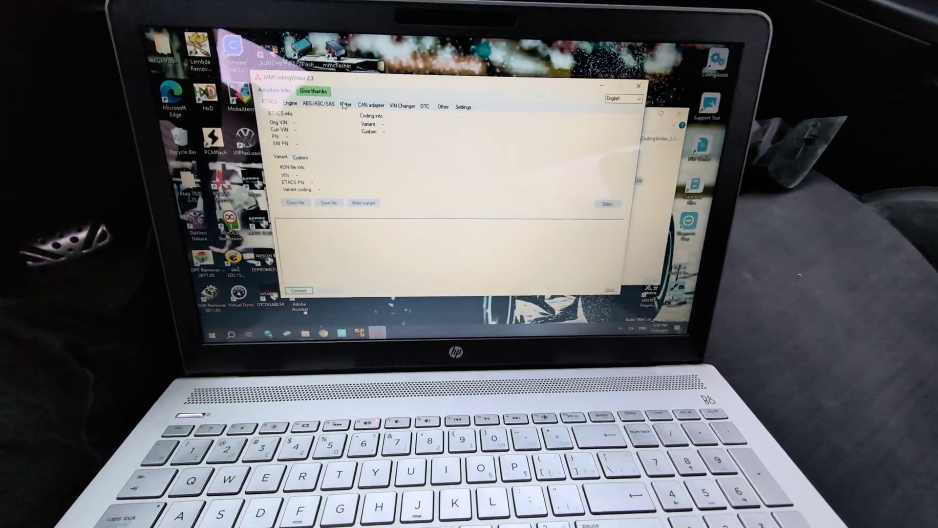
Connect to the vehicle's ETACS unit after checking the supported diagnostic adapters.
left_click(274, 89)
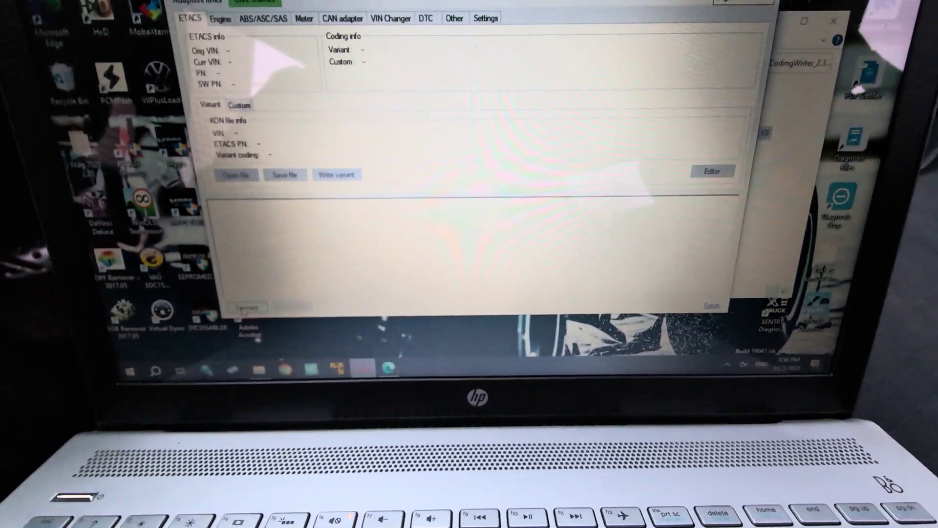
left_click(247, 307)
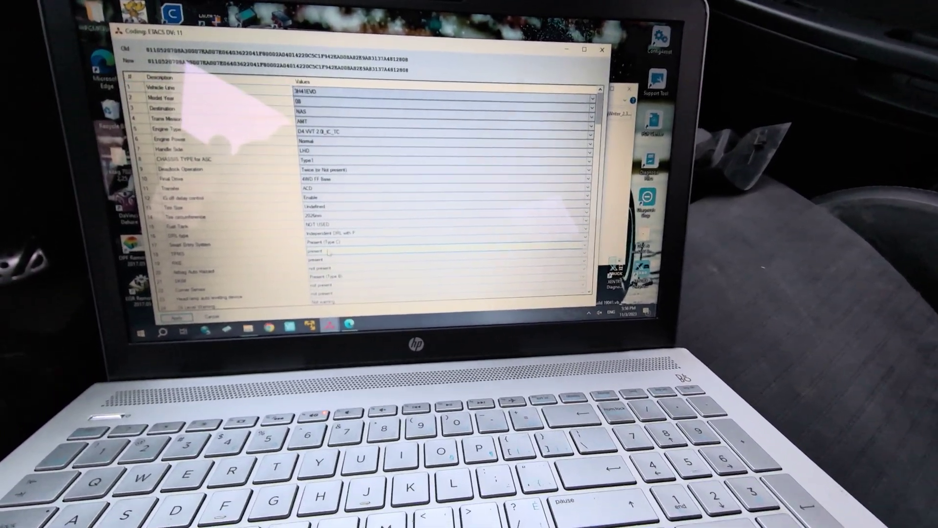
Set row 18 TPMS to "not present" in the ETACS coding table.
left_click(313, 236)
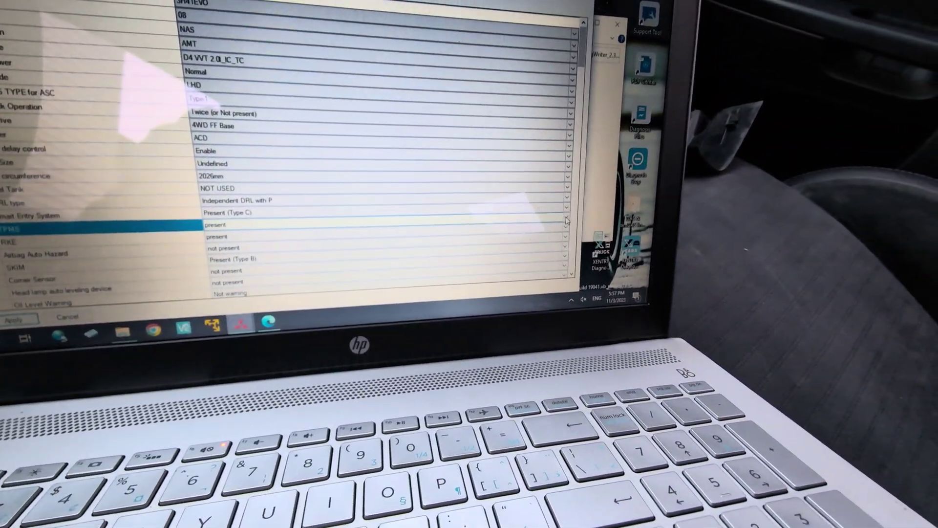
left_click(639, 205)
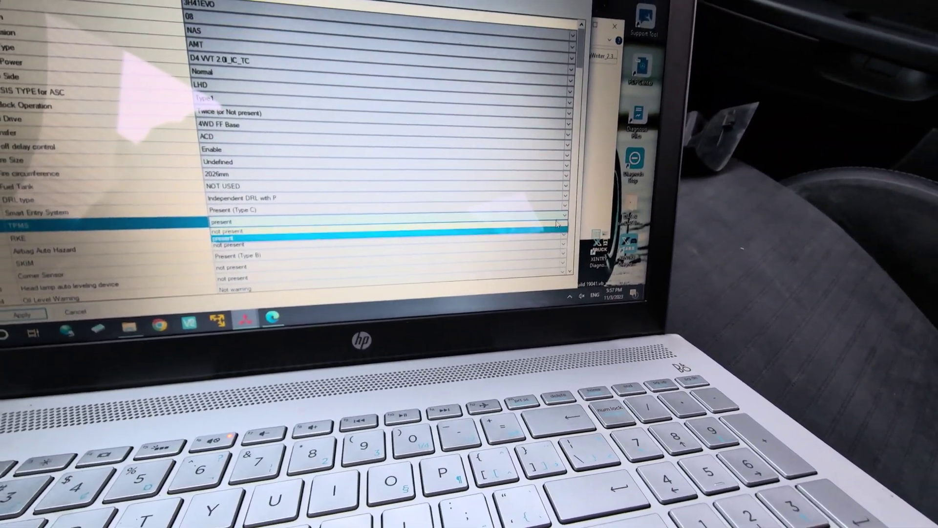
left_click(513, 228)
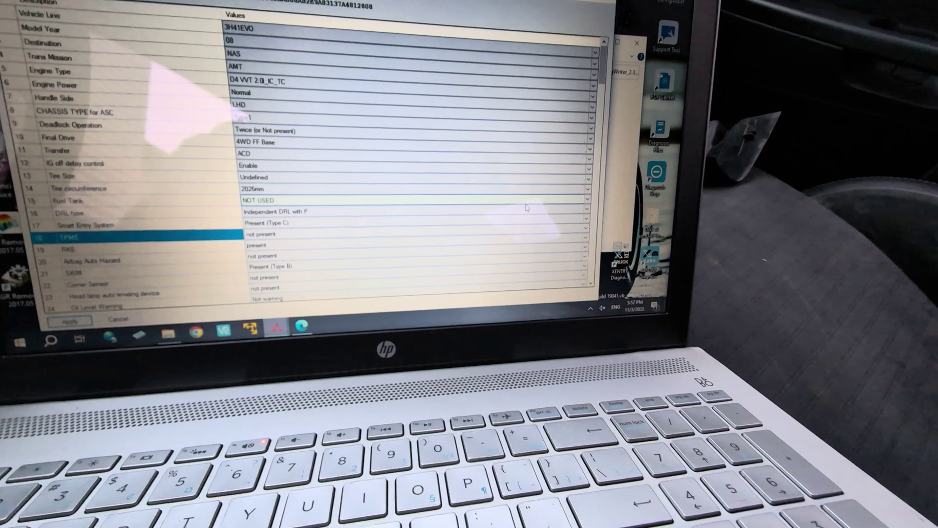
scroll(627, 81, "down", 1)
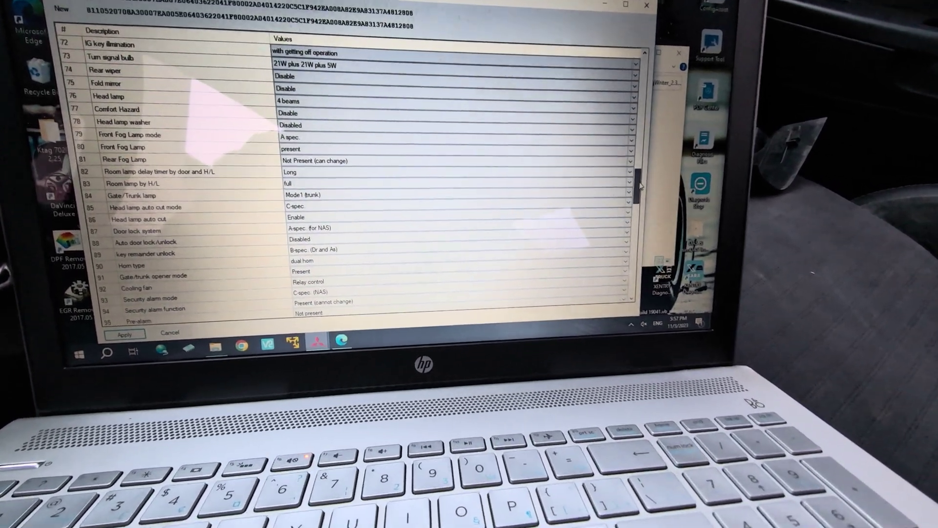
scroll(624, 184, "down", 4)
left_click_drag(640, 207, 638, 255)
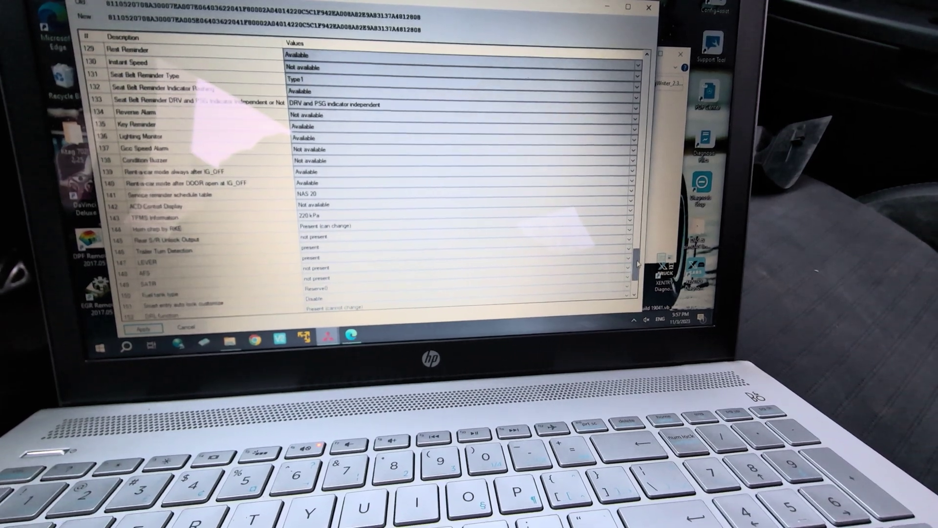
scroll(314, 222, "down", 1)
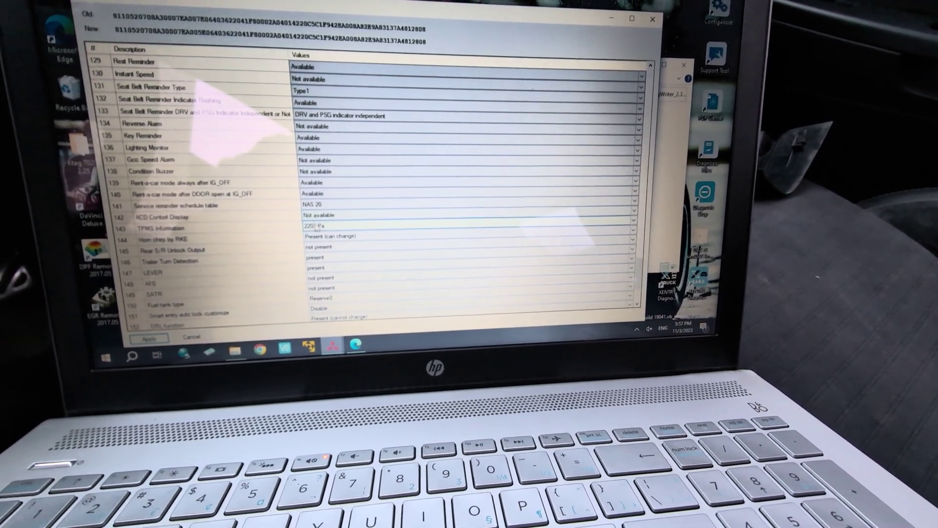
Set row 143 TPMS Information to N/A in the coding table.
left_click(316, 225)
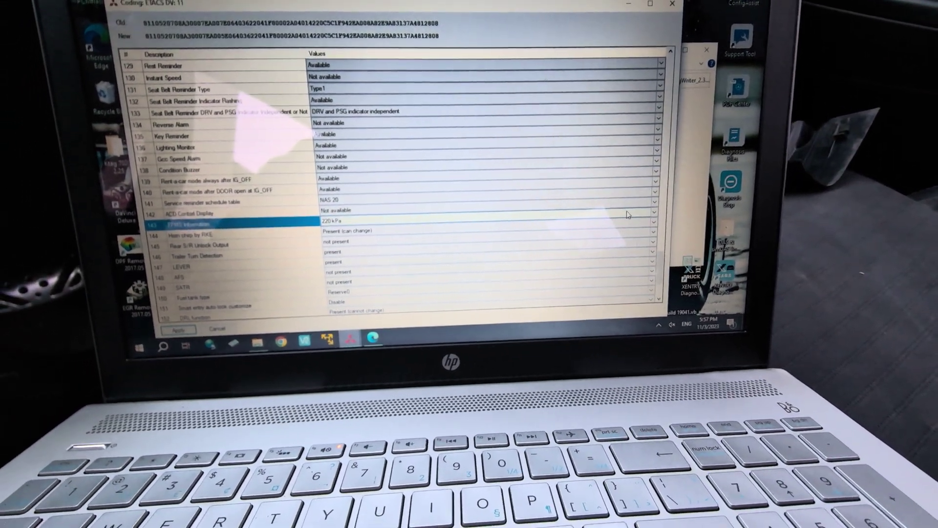
left_click(653, 221)
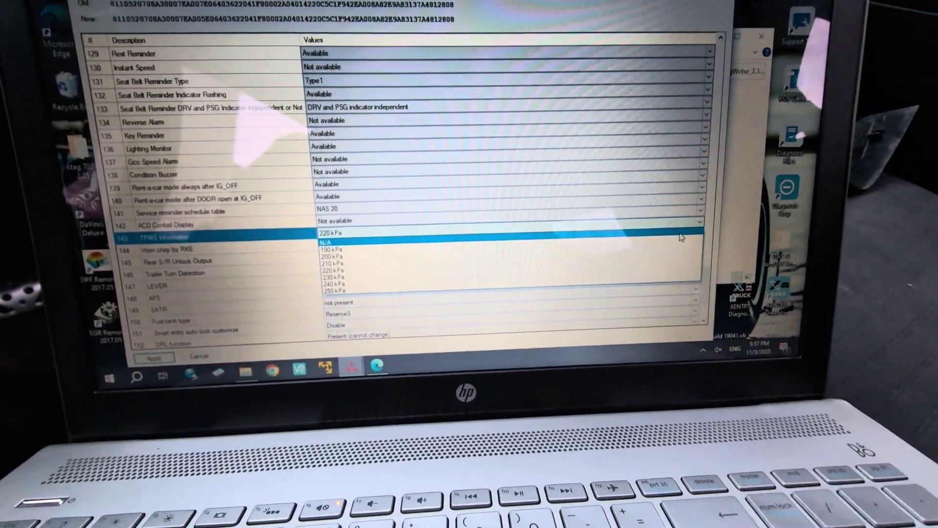
left_click(680, 238)
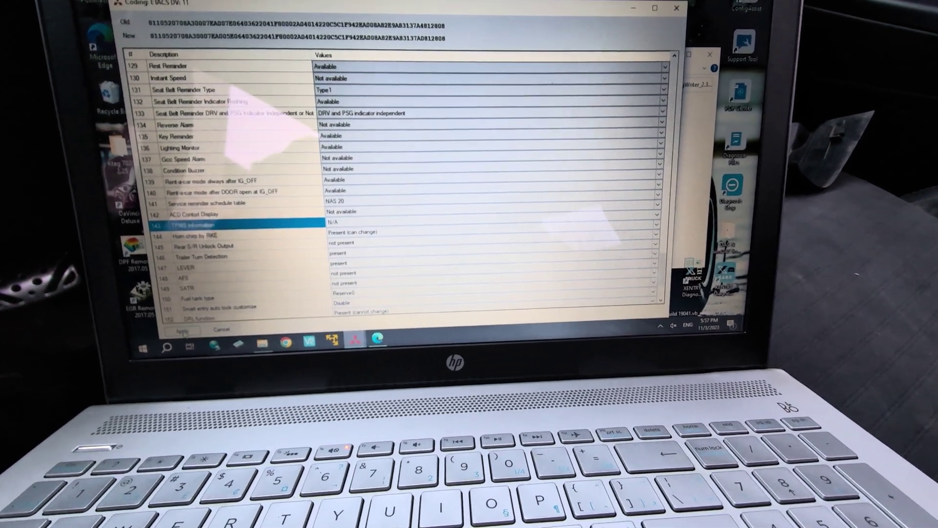
Apply the edits and write the variant coding to the ETACS, accepting the reset warning and ignition-on prompt.
left_click(182, 330)
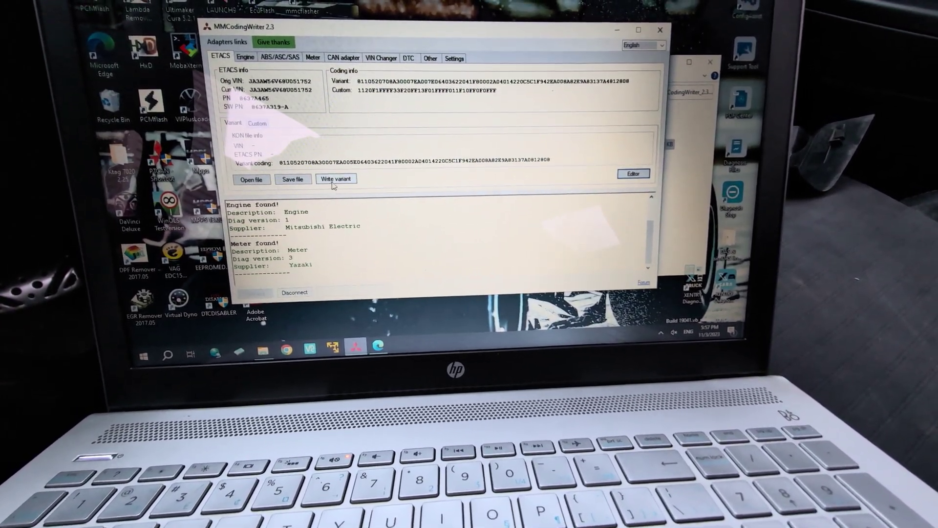
left_click(333, 182)
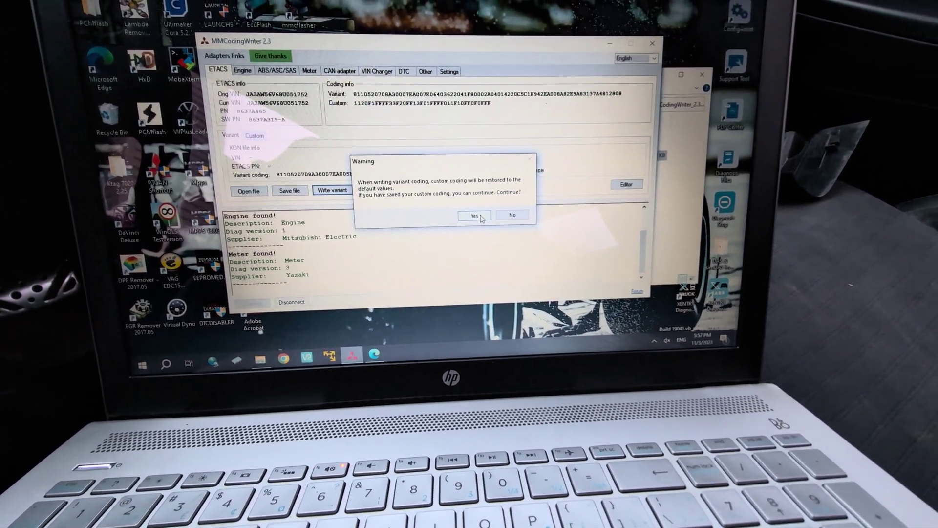
left_click(485, 213)
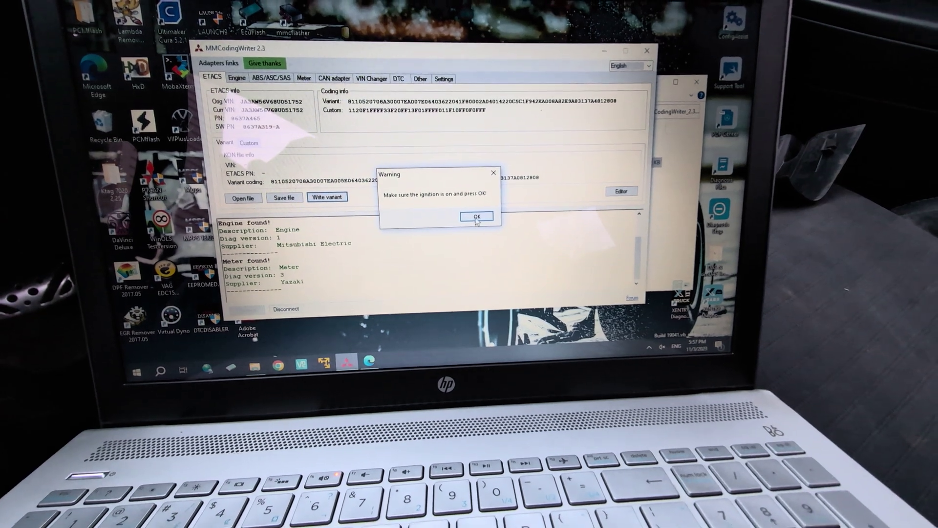
left_click(476, 219)
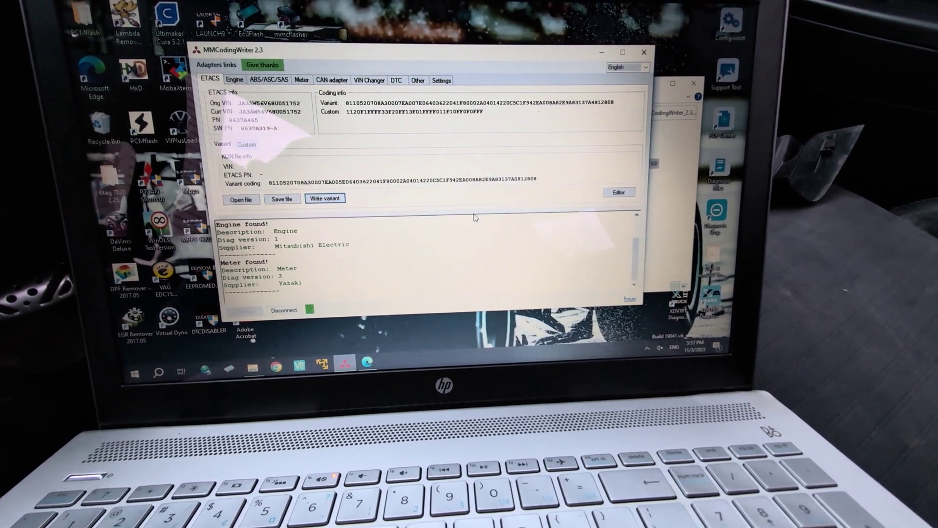